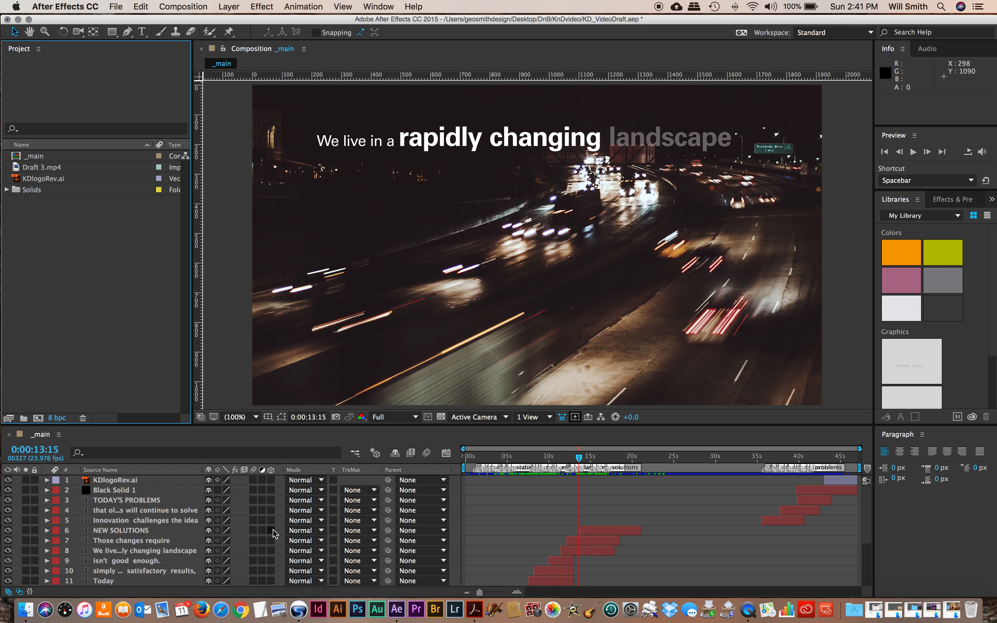
{"action": "scroll", "coordinate": [275, 534], "scroll_direction": "up", "scroll_amount": 5}
{"action": "scroll", "coordinate": [275, 534], "scroll_direction": "down", "scroll_amount": 5}
{"action": "scroll", "coordinate": [275, 534], "scroll_direction": "up", "scroll_amount": 5}
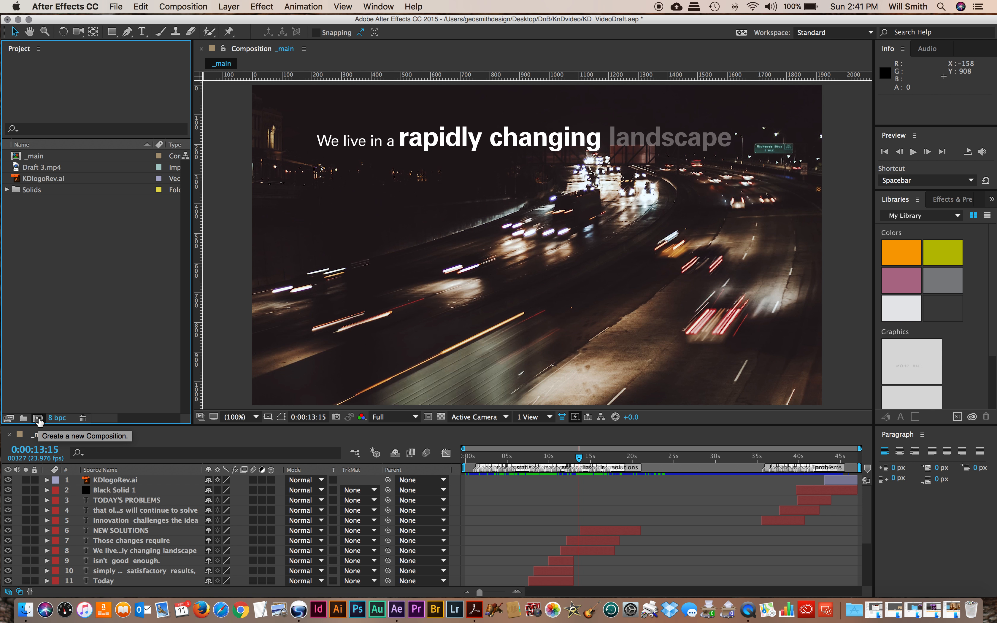
Step: Create a new HDV/HDTV 720 29.97 composition with a black background and a 5-second duration
{"action": "left_click", "coordinate": [38, 419]}
{"action": "left_click", "coordinate": [453, 389]}
{"action": "left_click_drag", "start_coordinate": [406, 358], "coordinate": [361, 389]}
{"action": "left_click", "coordinate": [631, 234]}
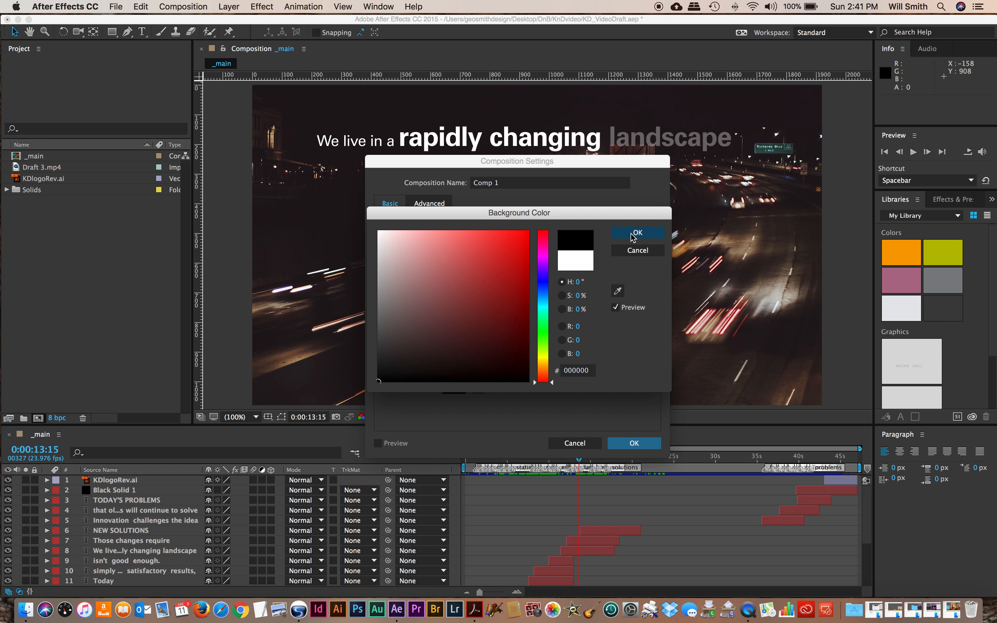
{"action": "left_click", "coordinate": [631, 234]}
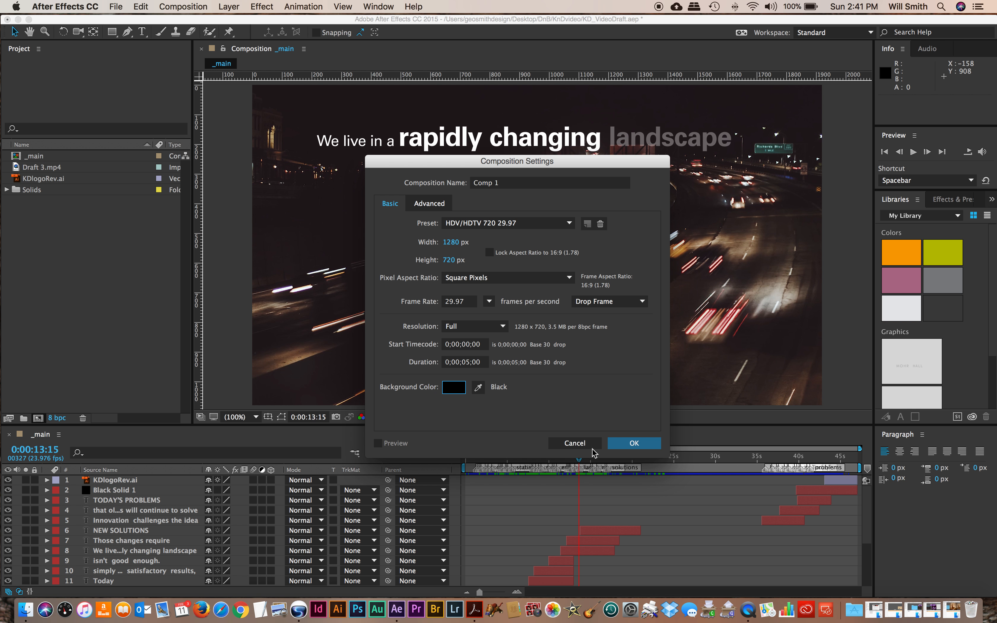
{"action": "left_click", "coordinate": [481, 362]}
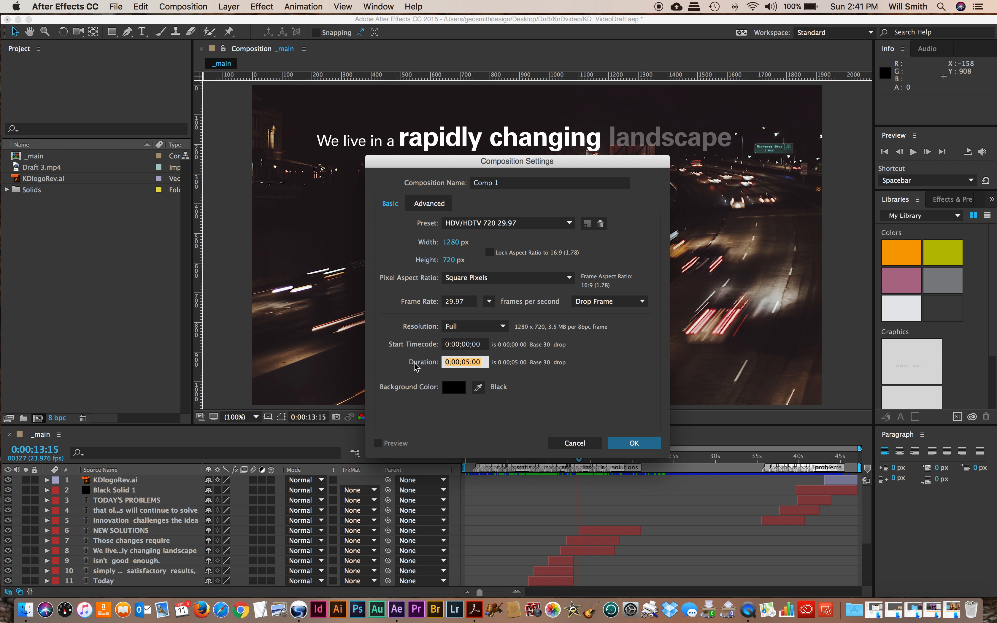
{"action": "type", "text": "5."}
{"action": "left_click", "coordinate": [634, 443]}
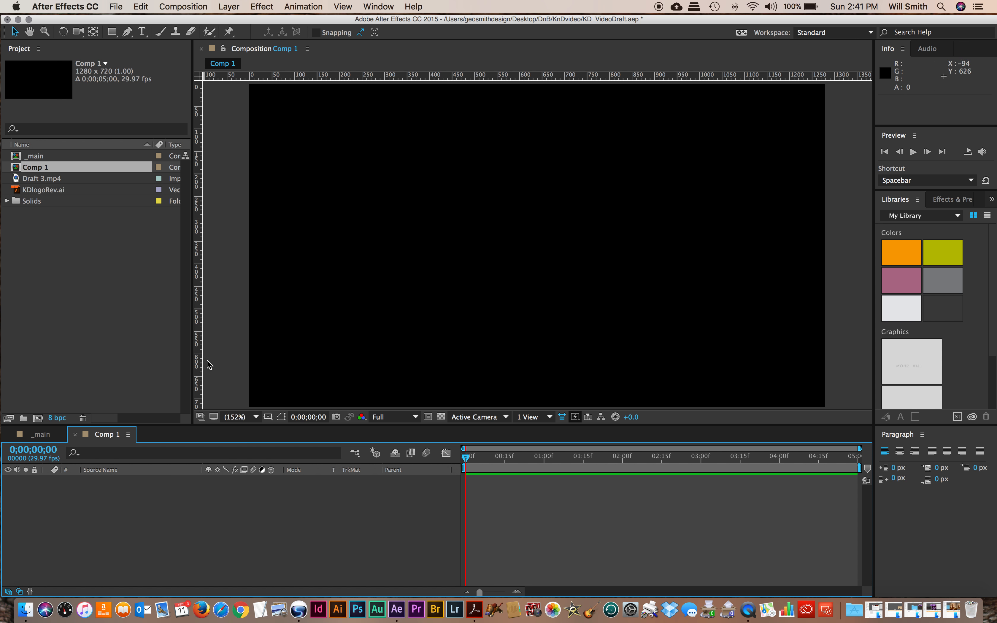
Step: Place KDlogoRev.ai near the centre of Comp 1 as a new layer
{"action": "left_click", "coordinate": [38, 245]}
{"action": "left_click", "coordinate": [46, 157]}
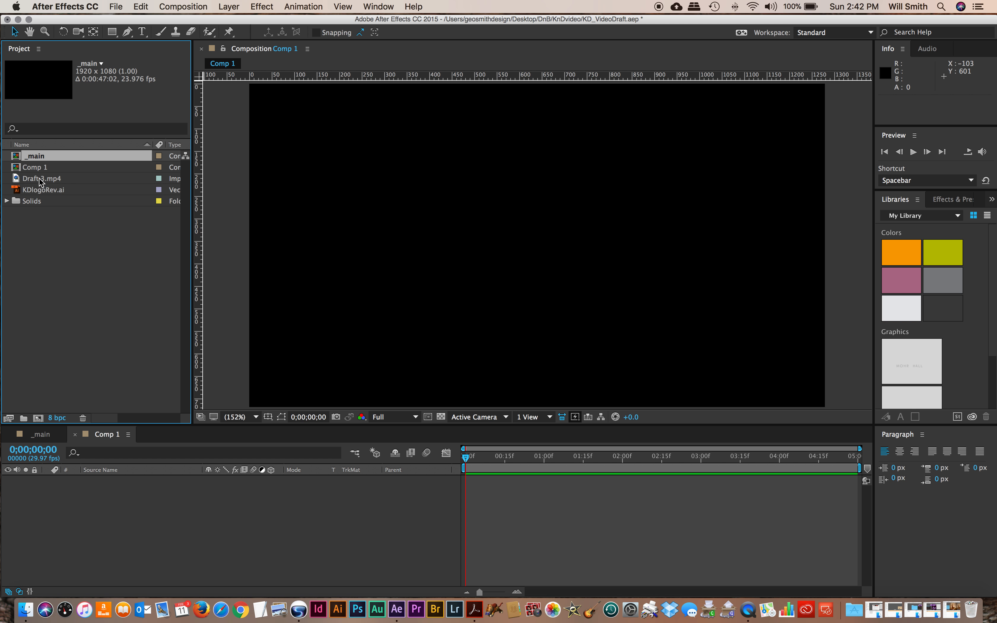
{"action": "left_click", "coordinate": [19, 168]}
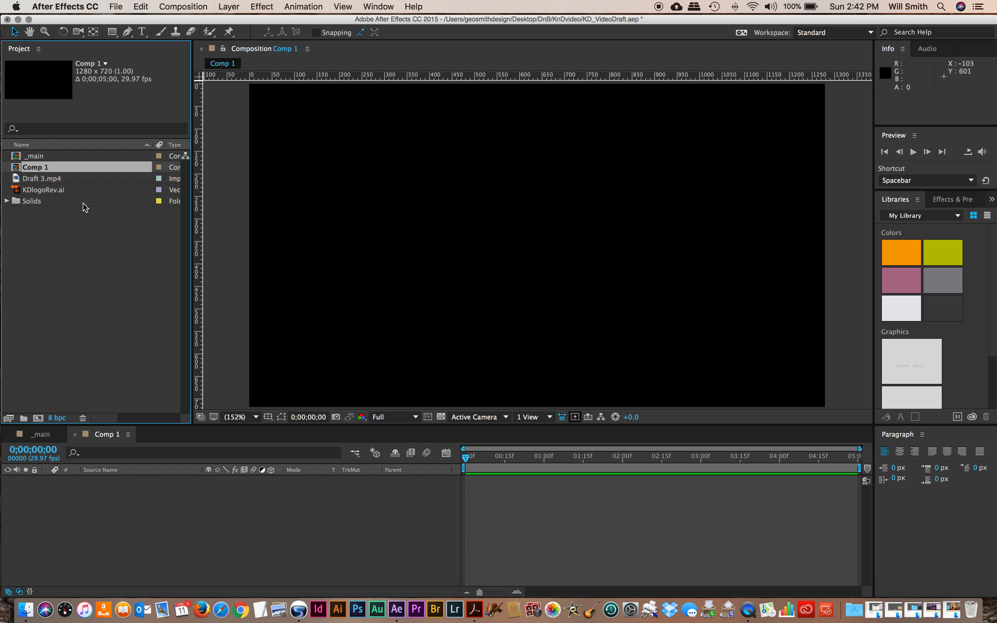
{"action": "left_click_drag", "start_coordinate": [18, 190], "coordinate": [534, 216]}
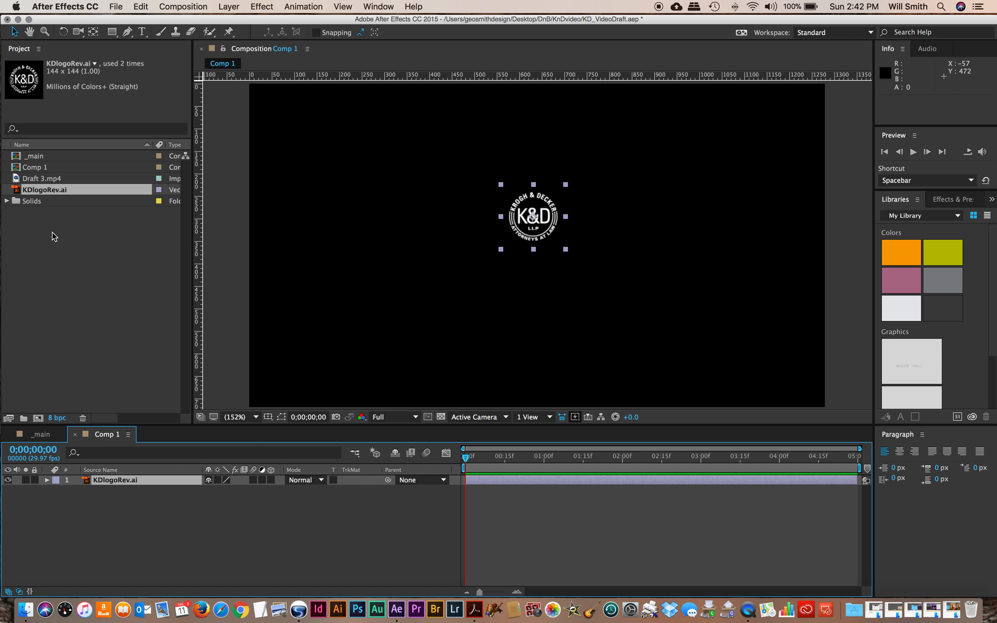
Step: Scale the logo layer to 415% and reposition it at about 640.9, 313.8
{"action": "left_click", "coordinate": [47, 480]}
{"action": "left_click", "coordinate": [57, 490]}
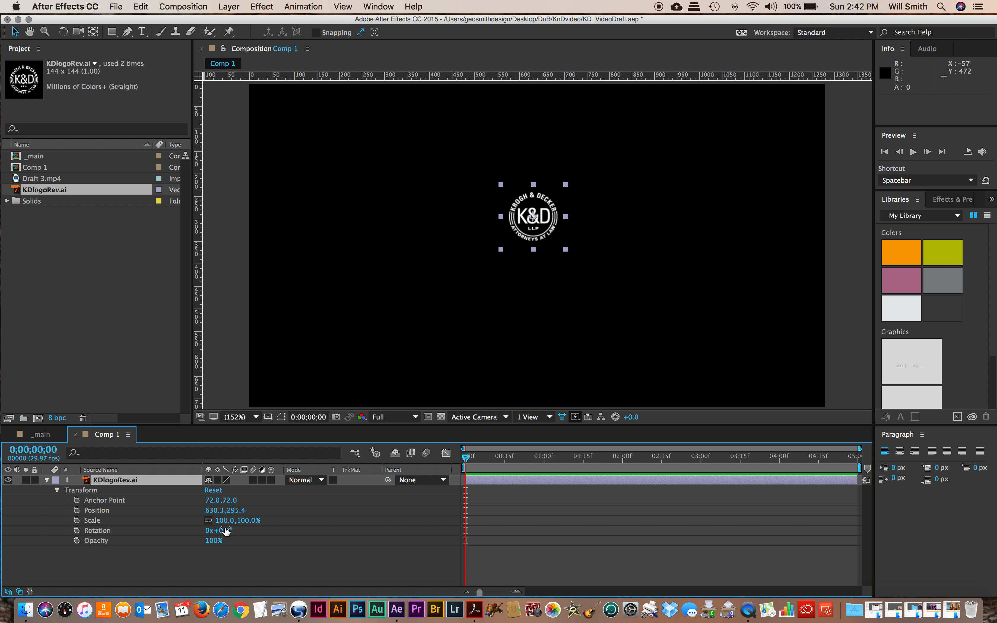
{"action": "left_click_drag", "start_coordinate": [226, 524], "coordinate": [419, 529]}
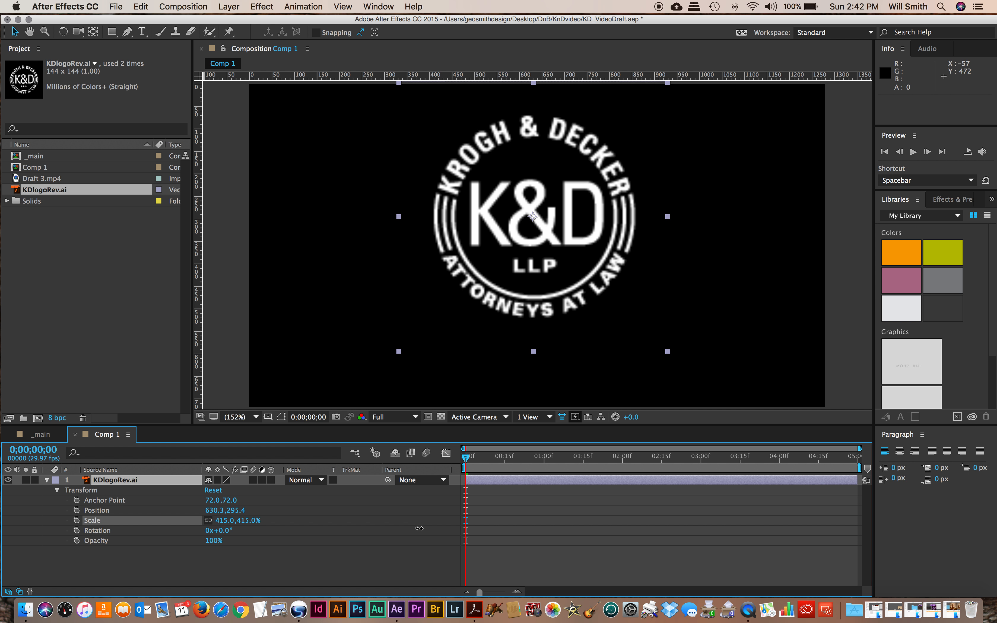
{"action": "mouse_move", "coordinate": [594, 294]}
{"action": "left_mouse_down"}
{"action": "mouse_move", "coordinate": [609, 307]}
{"action": "mouse_move", "coordinate": [601, 306]}
{"action": "left_mouse_up"}
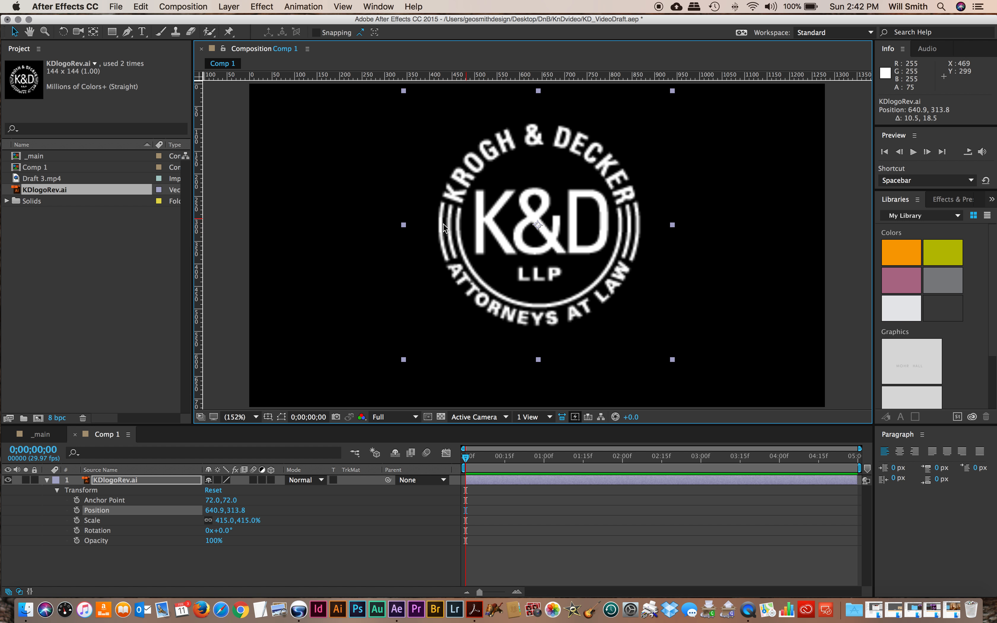
Step: Turn on continuous rasterization for the logo layer and deselect it
{"action": "left_click", "coordinate": [217, 480]}
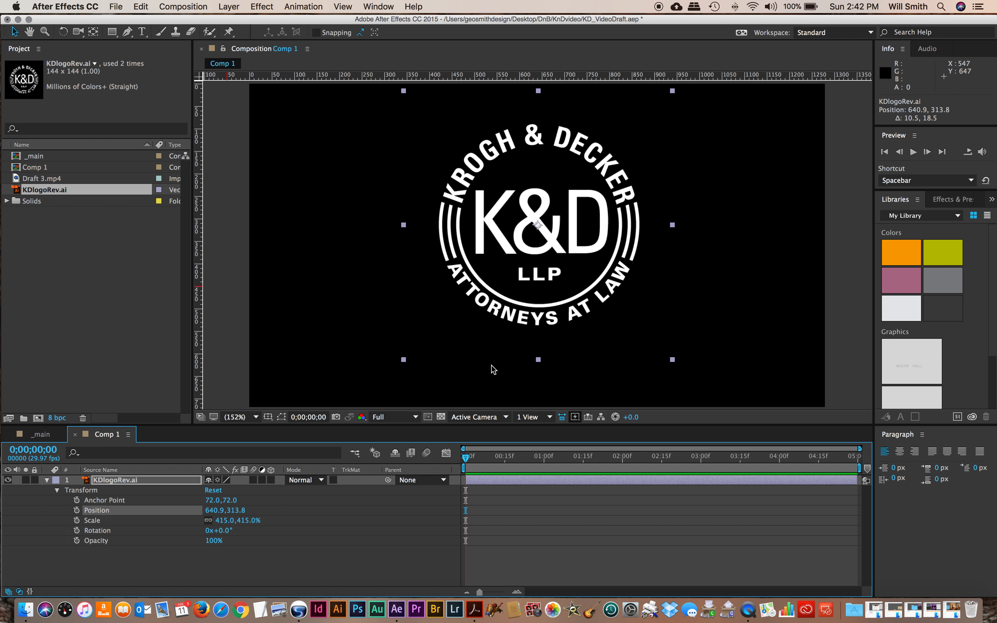
{"action": "left_click", "coordinate": [225, 330]}
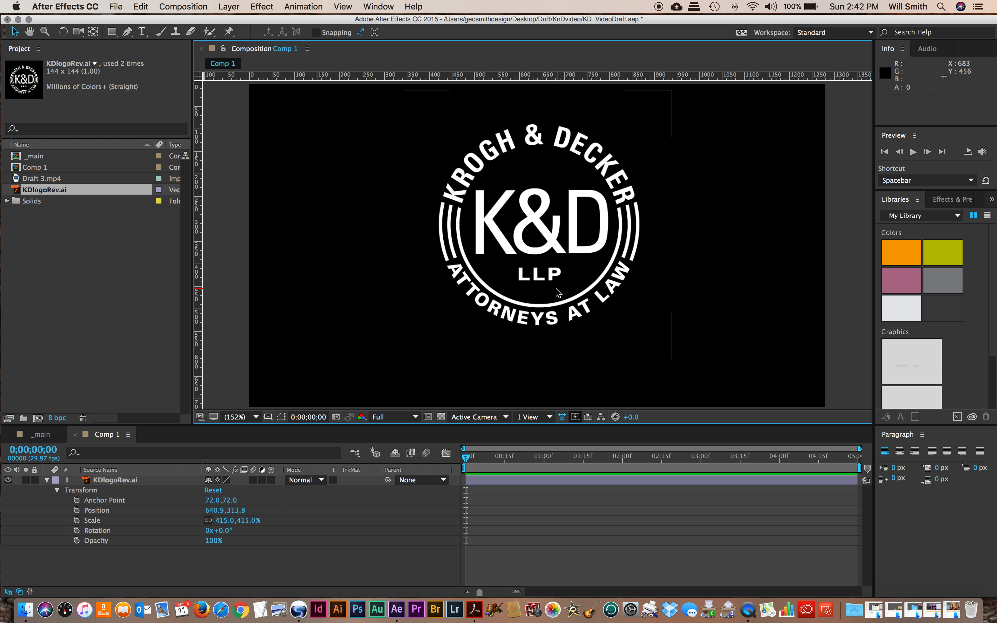
Step: Animate the logo's Scale with a keyframe at 0;00;00;00 and a second one of about 543% at 0;00;01;27
{"action": "mouse_move", "coordinate": [466, 458]}
{"action": "left_mouse_down"}
{"action": "mouse_move", "coordinate": [694, 458]}
{"action": "mouse_move", "coordinate": [887, 491]}
{"action": "mouse_move", "coordinate": [465, 459]}
{"action": "left_mouse_up"}
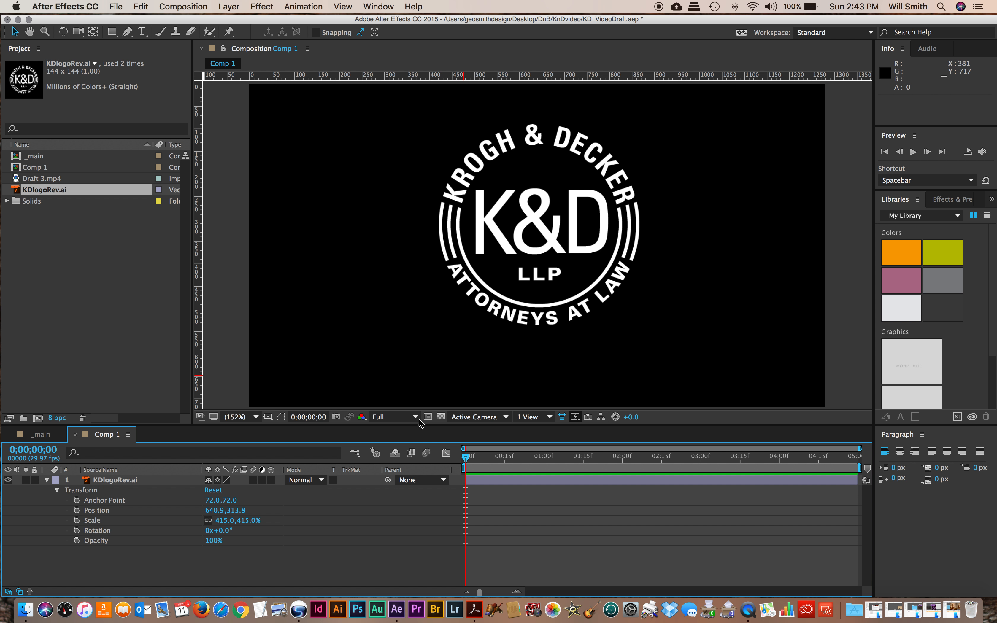
{"action": "left_click", "coordinate": [76, 520]}
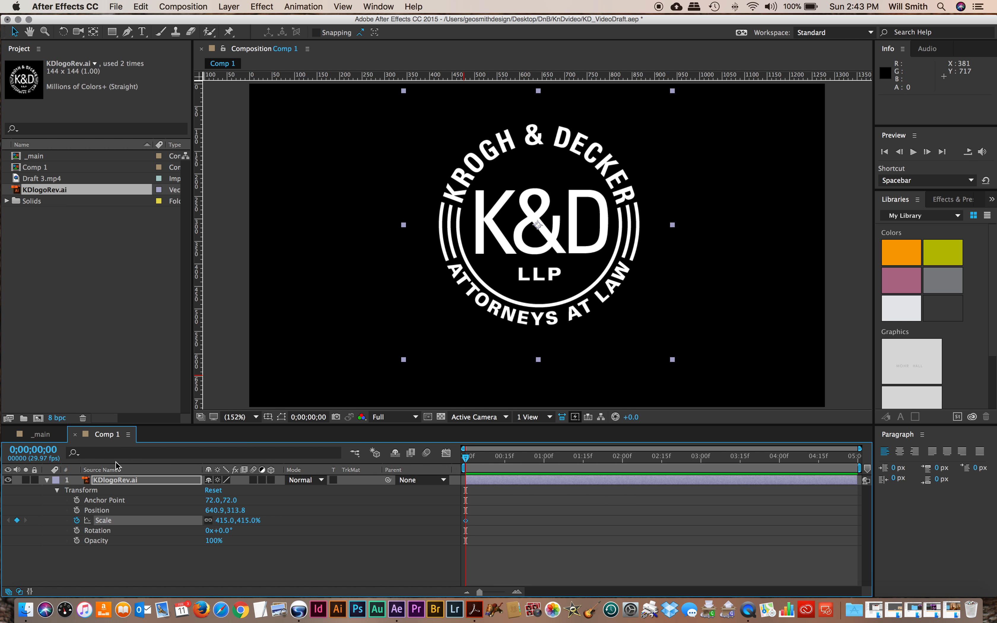
{"action": "left_click_drag", "start_coordinate": [464, 458], "coordinate": [615, 466]}
{"action": "left_click_drag", "start_coordinate": [225, 521], "coordinate": [298, 519]}
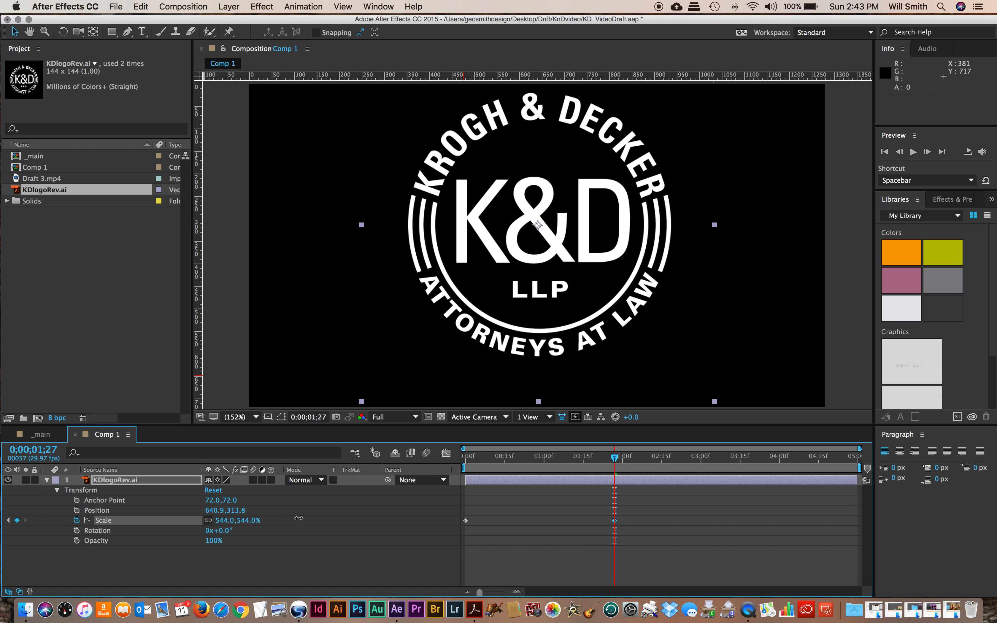
Step: Preview the logo's scale animation from the start of the composition
{"action": "left_click_drag", "start_coordinate": [614, 458], "coordinate": [383, 460]}
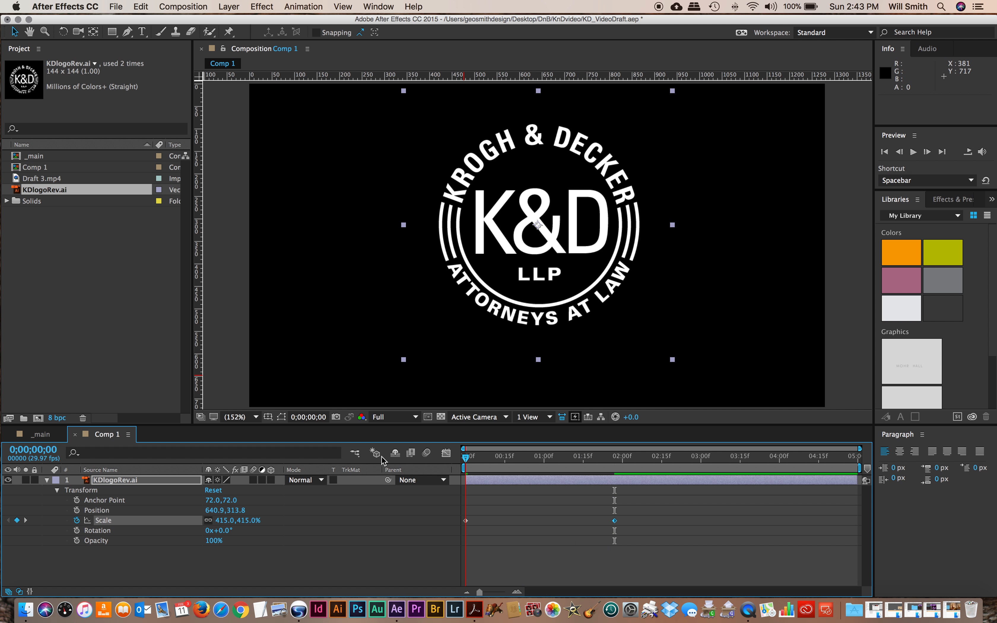
{"action": "key", "text": "space"}
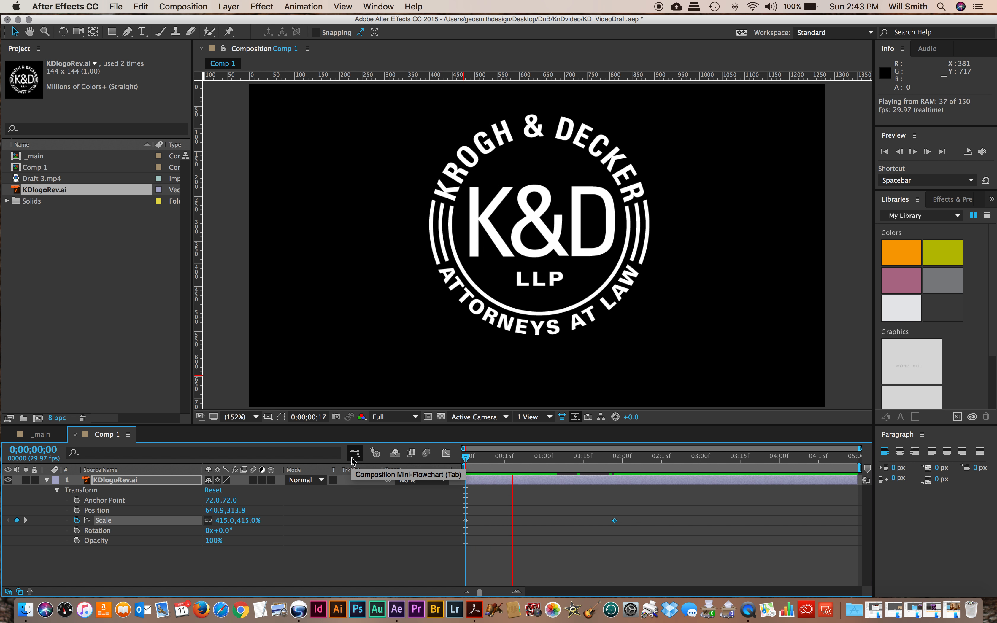
{"action": "key", "text": "space"}
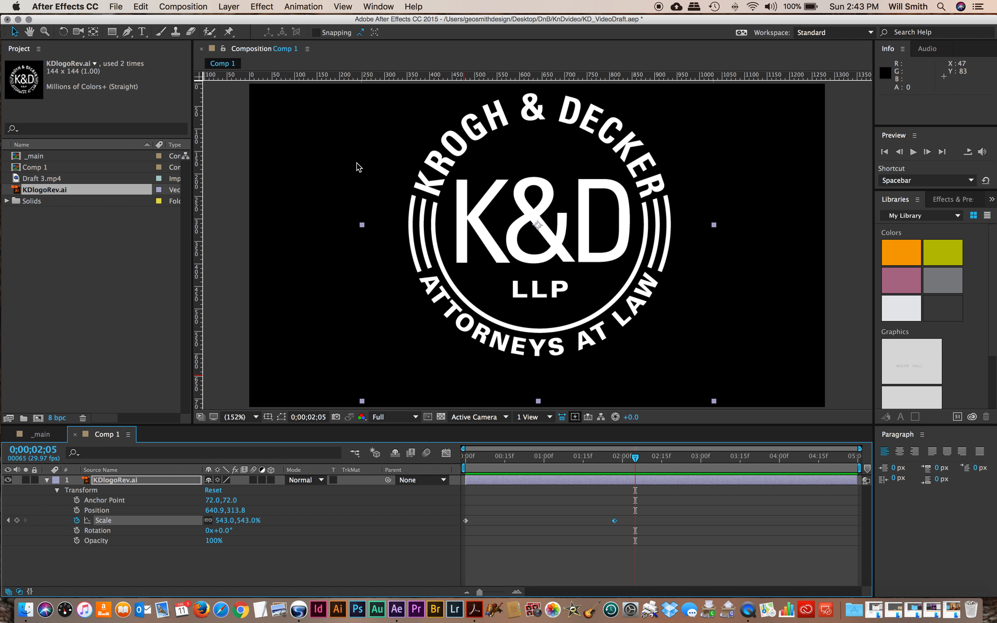
Step: Add Comp 1 to the render queue and set its output file to K&D on the Desktop in QuickTime format
{"action": "left_click", "coordinate": [185, 6]}
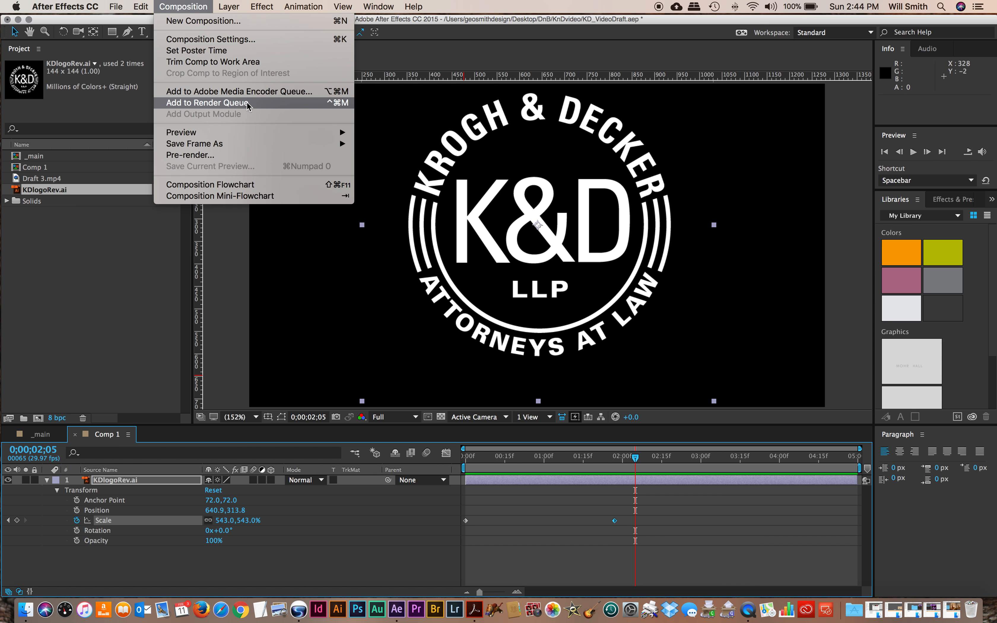
{"action": "left_click", "coordinate": [247, 101]}
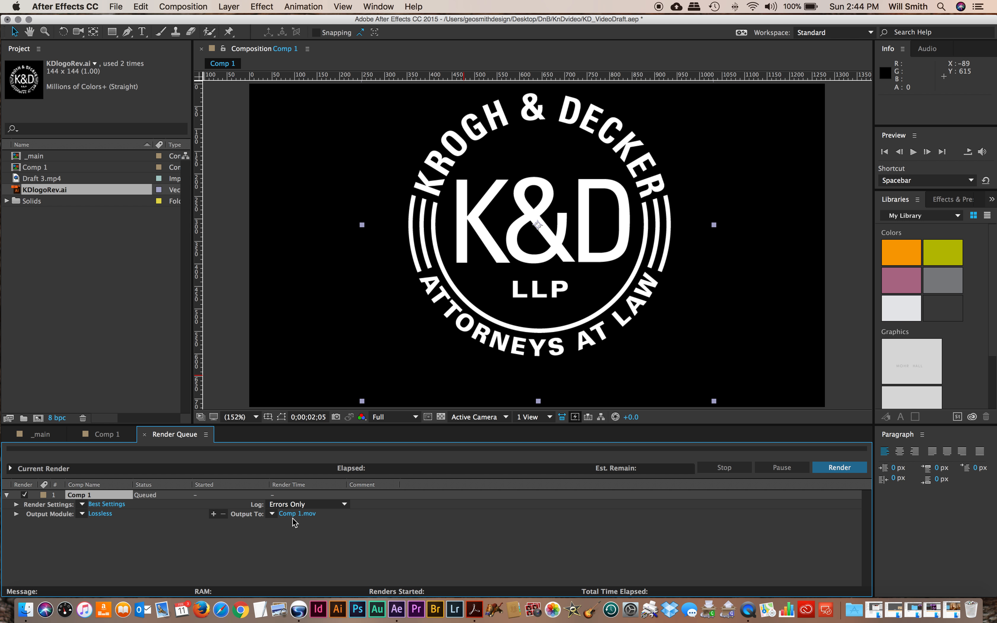
{"action": "left_click", "coordinate": [272, 514]}
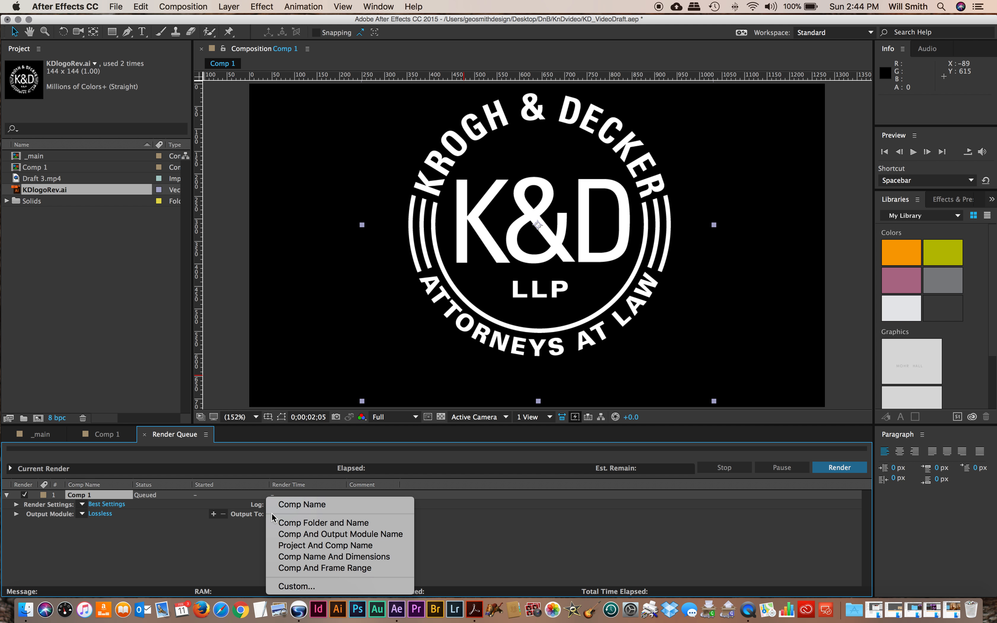
{"action": "left_click", "coordinate": [251, 523]}
{"action": "left_click", "coordinate": [300, 515]}
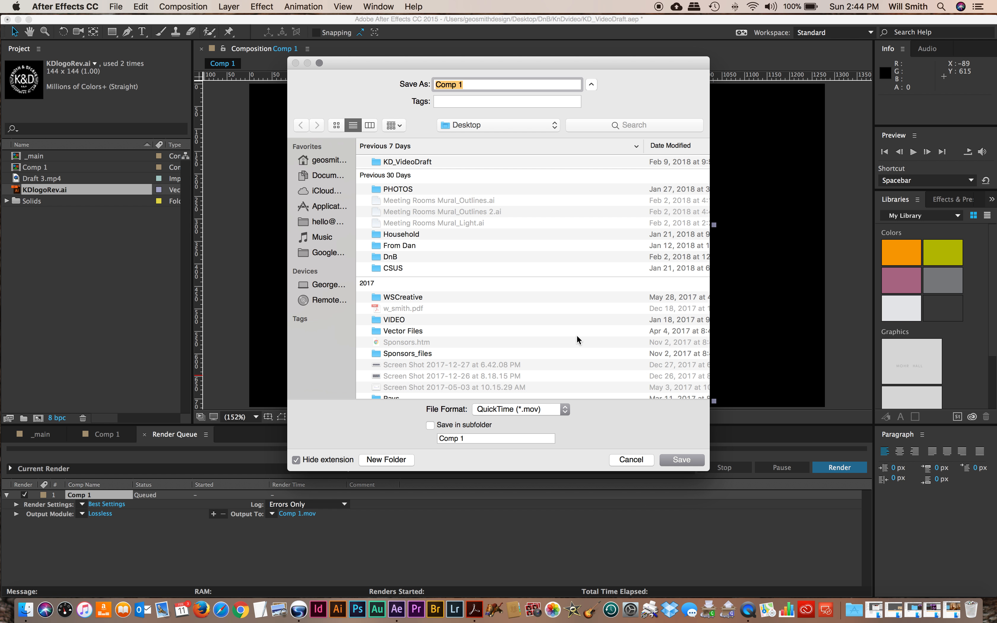
{"action": "key", "text": "BackSpace"}
{"action": "type", "text": "&D"}
{"action": "key", "text": "BackSpace"}
{"action": "key", "text": "BackSpace"}
{"action": "type", "text": "K"}
{"action": "left_click", "coordinate": [679, 458]}
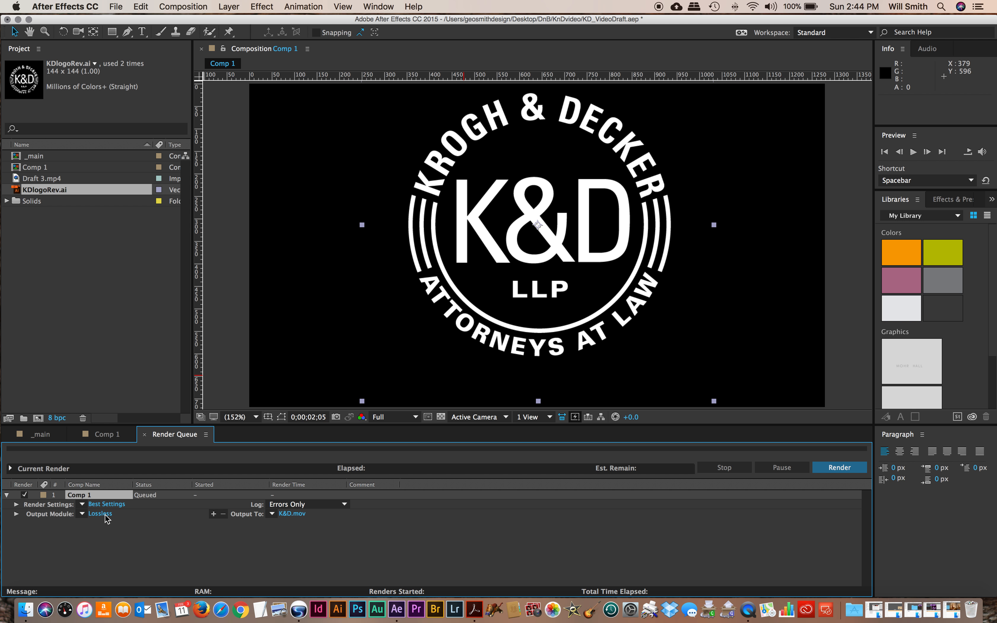
{"action": "left_click", "coordinate": [83, 515]}
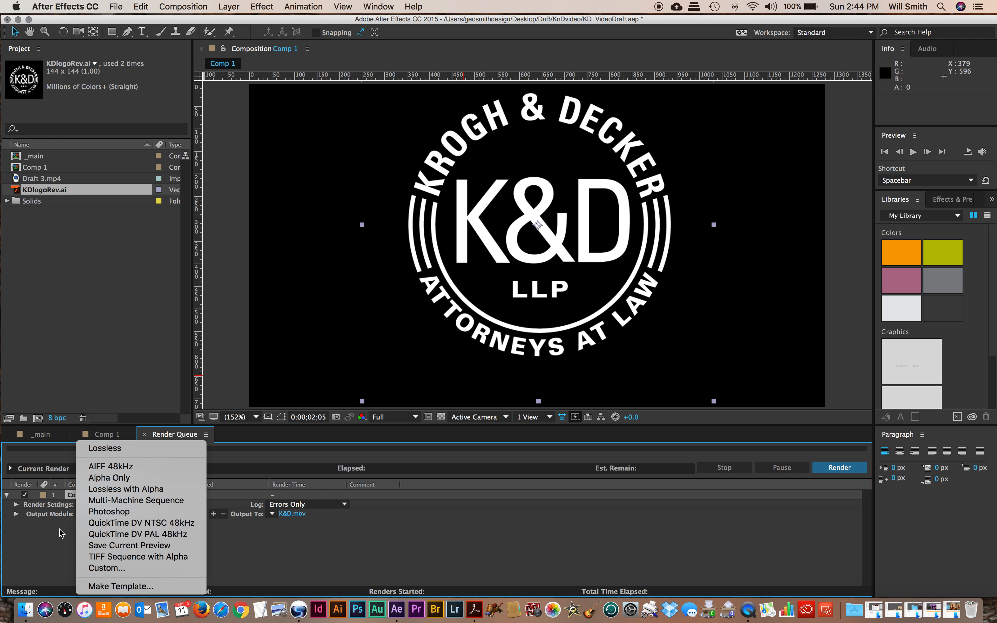
{"action": "left_click", "coordinate": [83, 515]}
{"action": "left_click", "coordinate": [83, 515]}
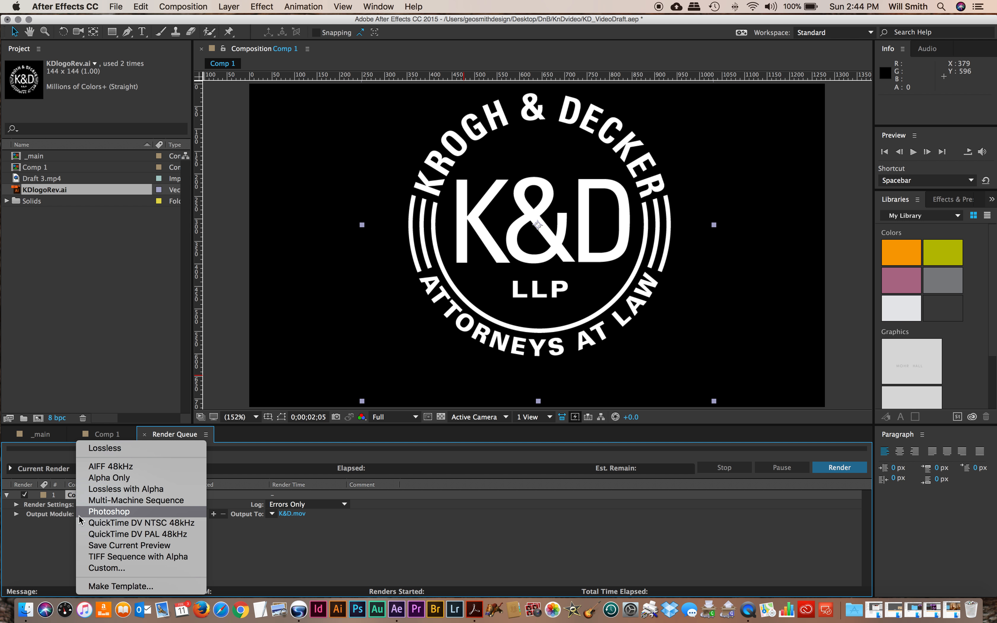
{"action": "left_click", "coordinate": [61, 530]}
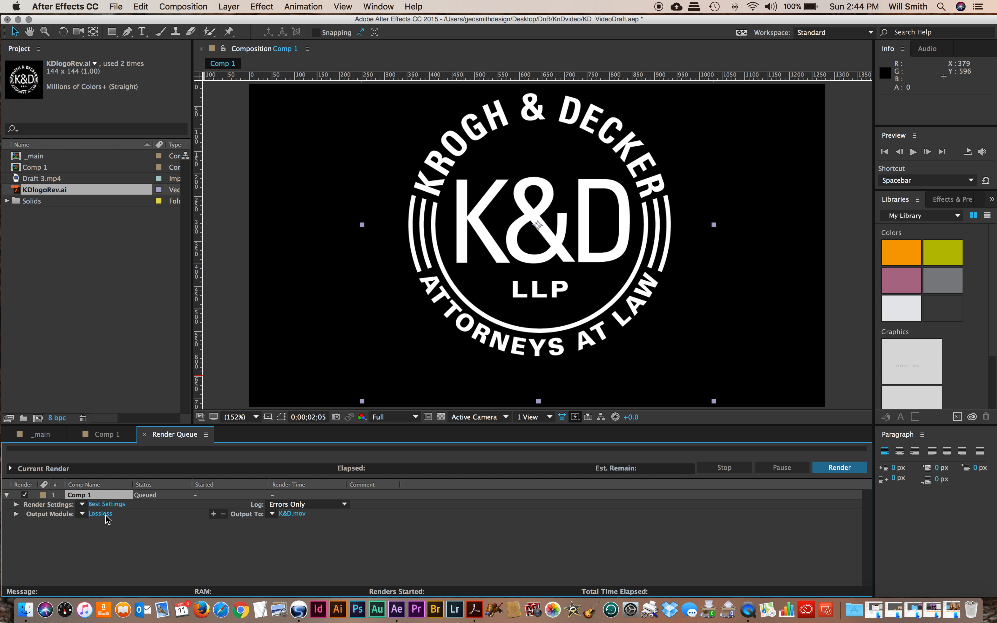
Step: Keep QuickTime as the output module's format and set its video codec to H.264
{"action": "left_click", "coordinate": [103, 515]}
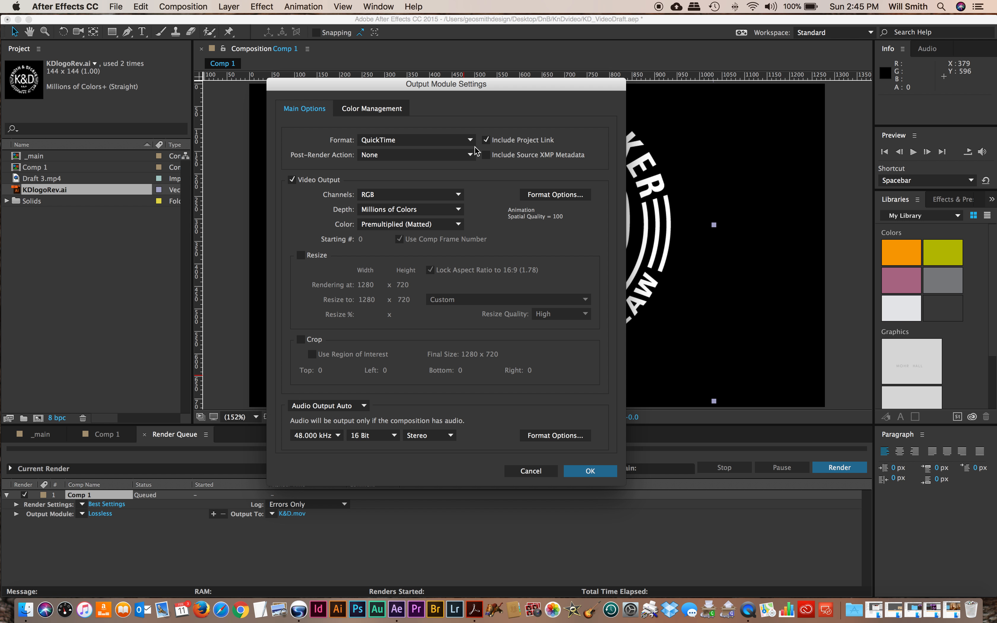
{"action": "left_click", "coordinate": [467, 143]}
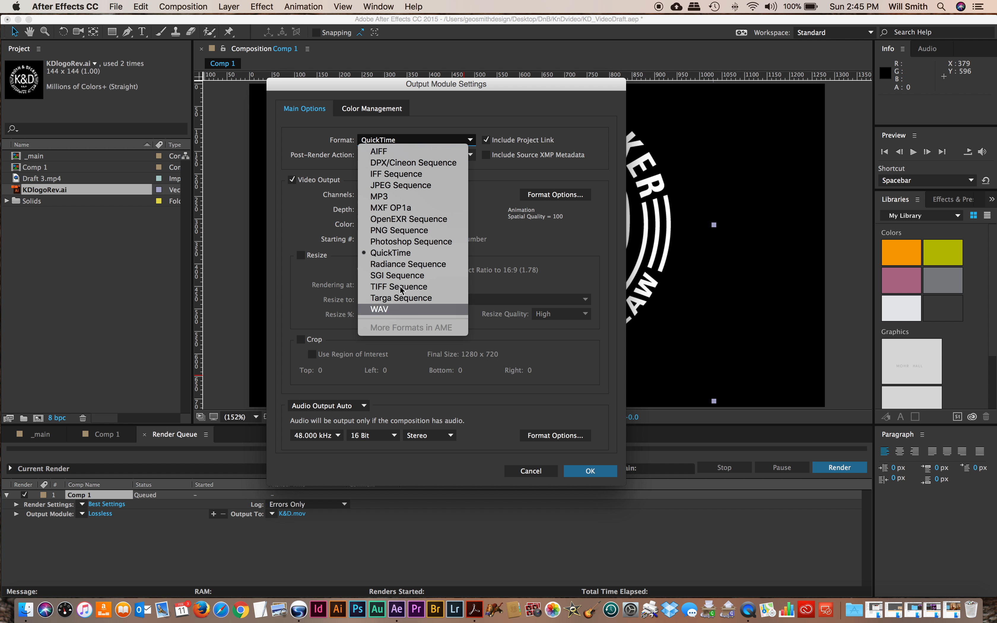
{"action": "left_click", "coordinate": [494, 252]}
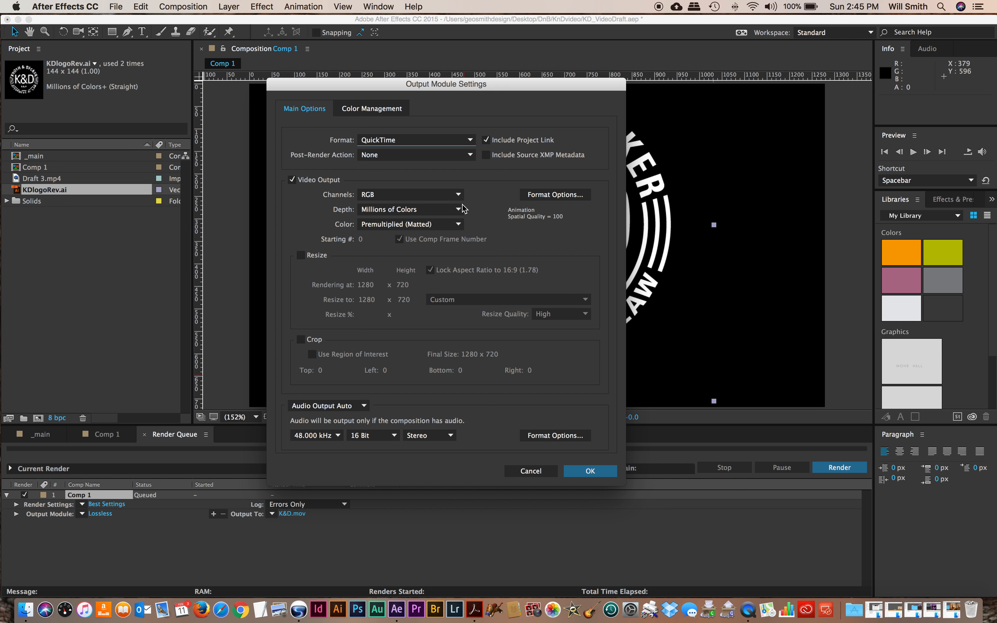
{"action": "left_click", "coordinate": [551, 195]}
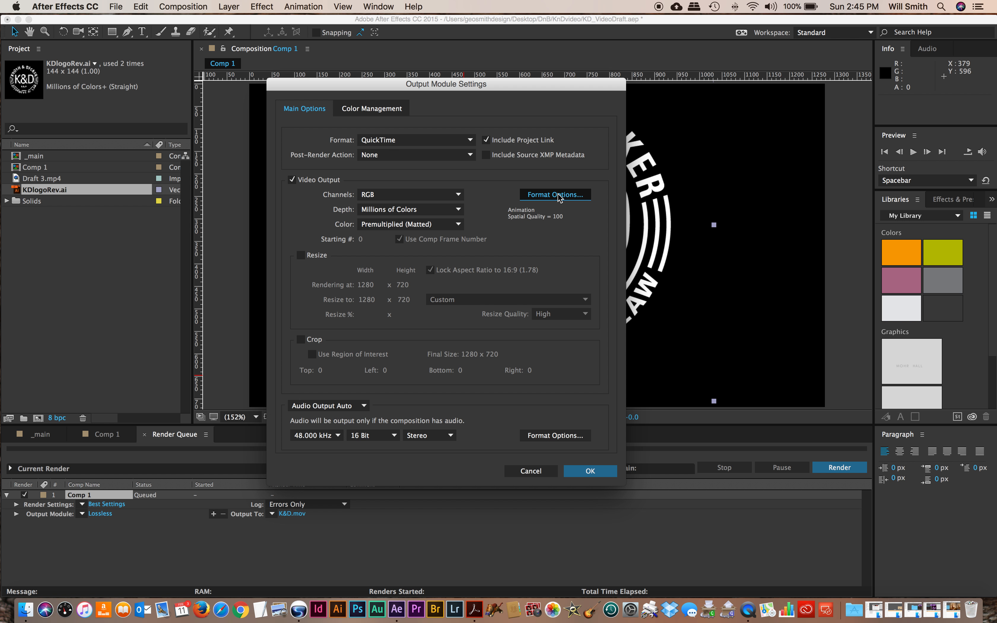
{"action": "left_click", "coordinate": [513, 518]}
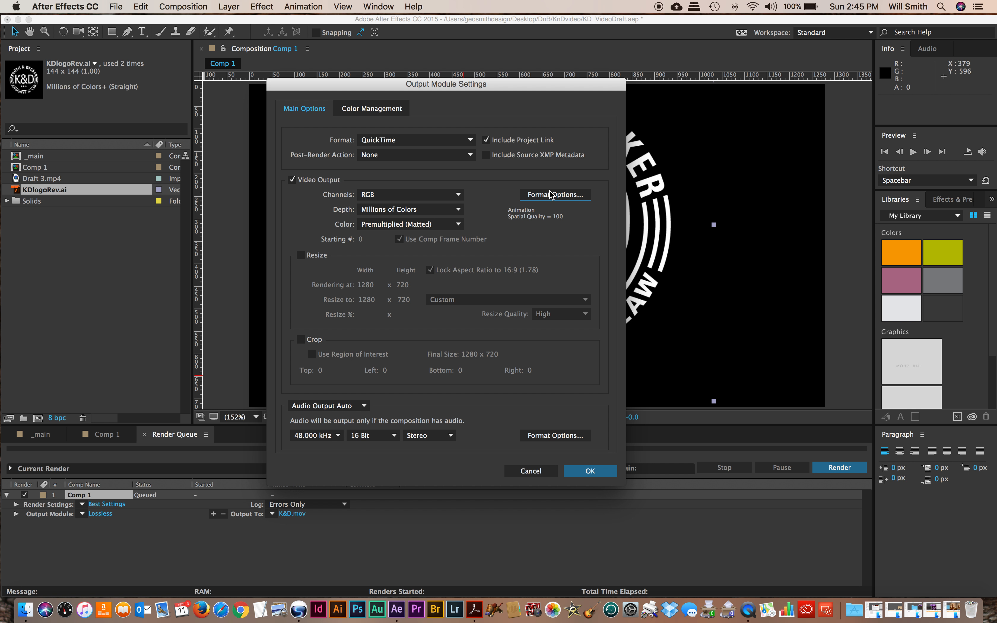
{"action": "left_click", "coordinate": [554, 198]}
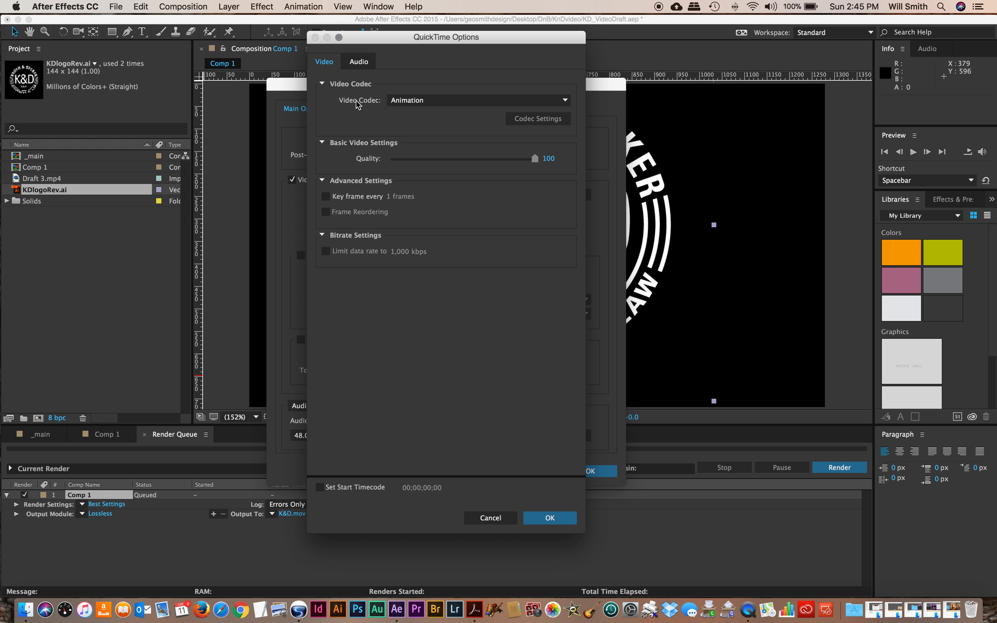
{"action": "left_click", "coordinate": [508, 103]}
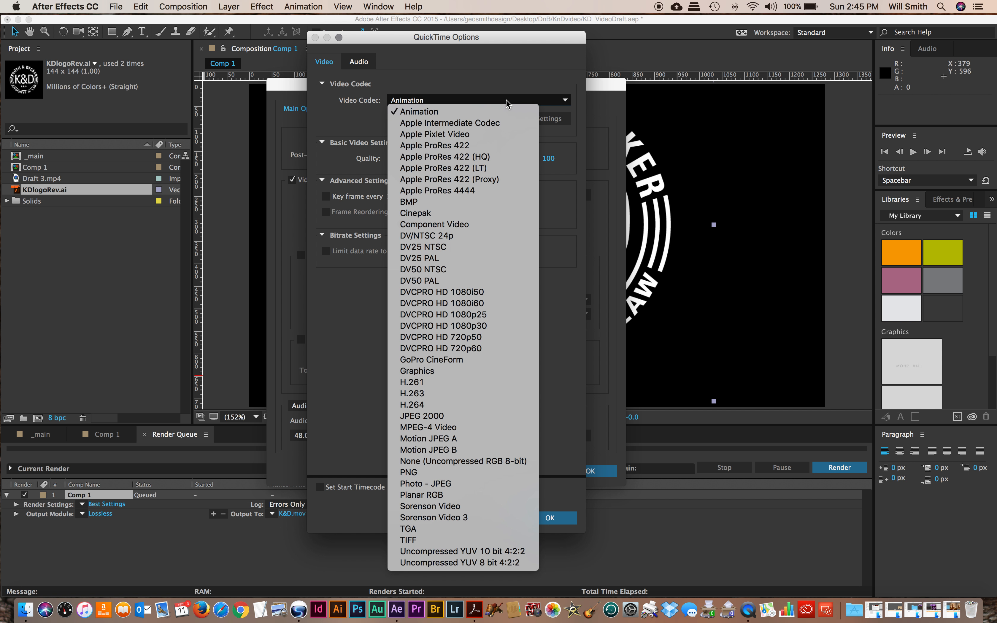
{"action": "left_click", "coordinate": [438, 406]}
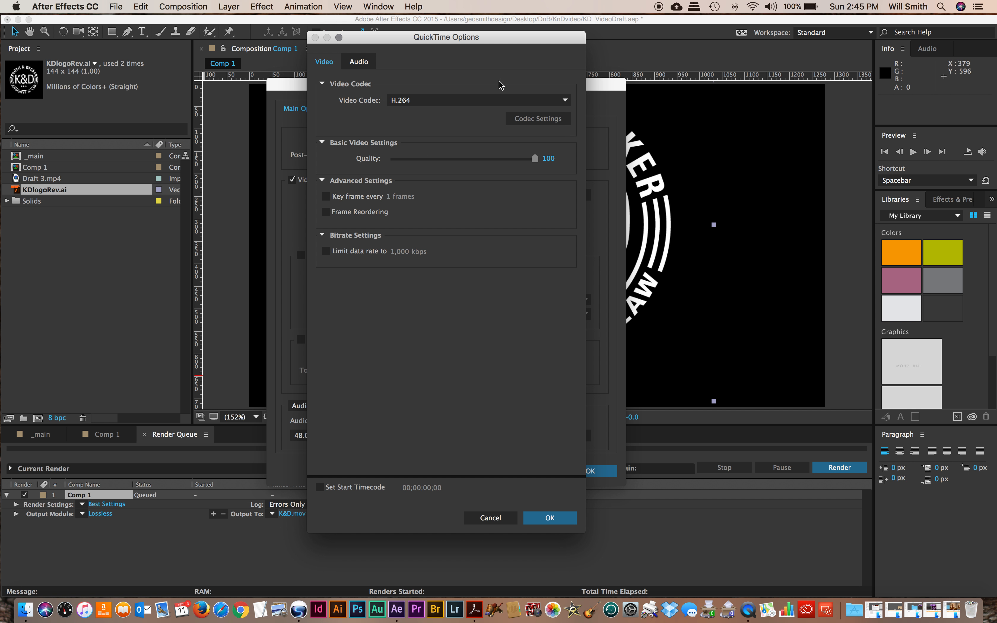
Step: Set the QuickTime output's audio codec to MPEG-4 AAC Enhanced Low Delay and render the queued Comp 1
{"action": "left_click", "coordinate": [359, 63]}
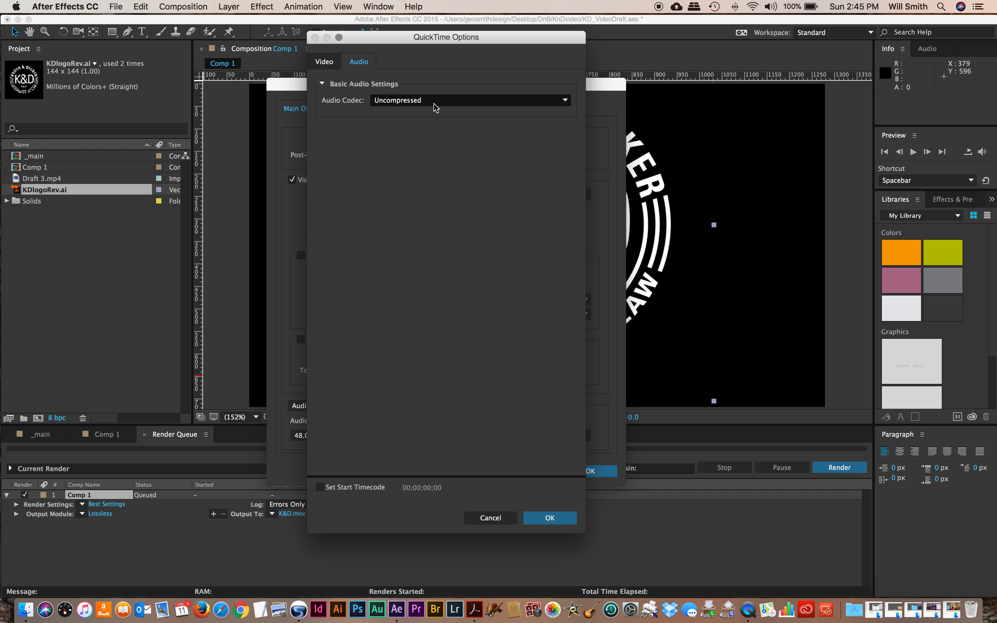
{"action": "left_click", "coordinate": [564, 102]}
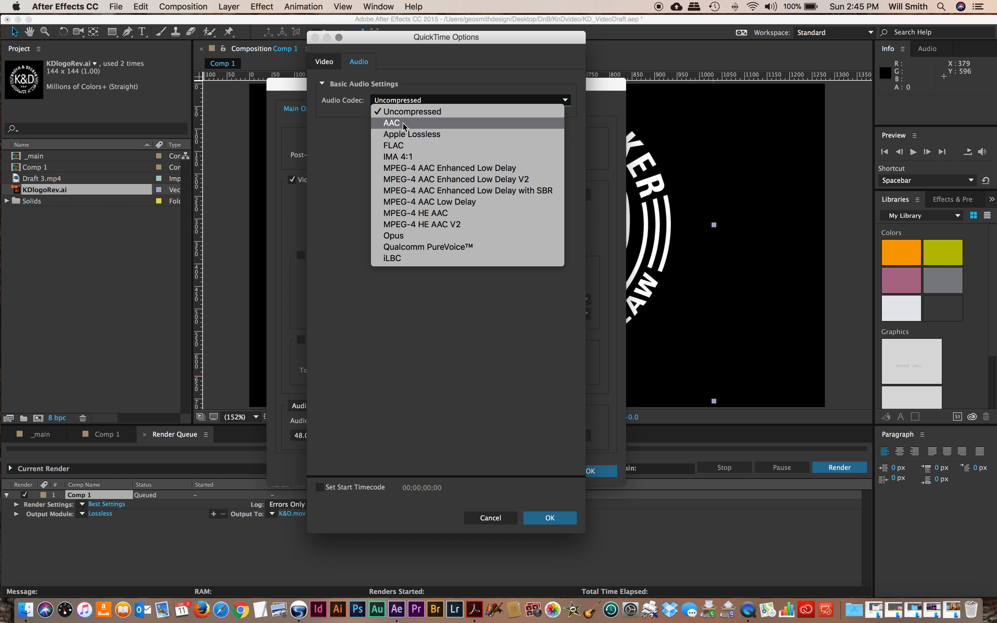
{"action": "left_click", "coordinate": [474, 167]}
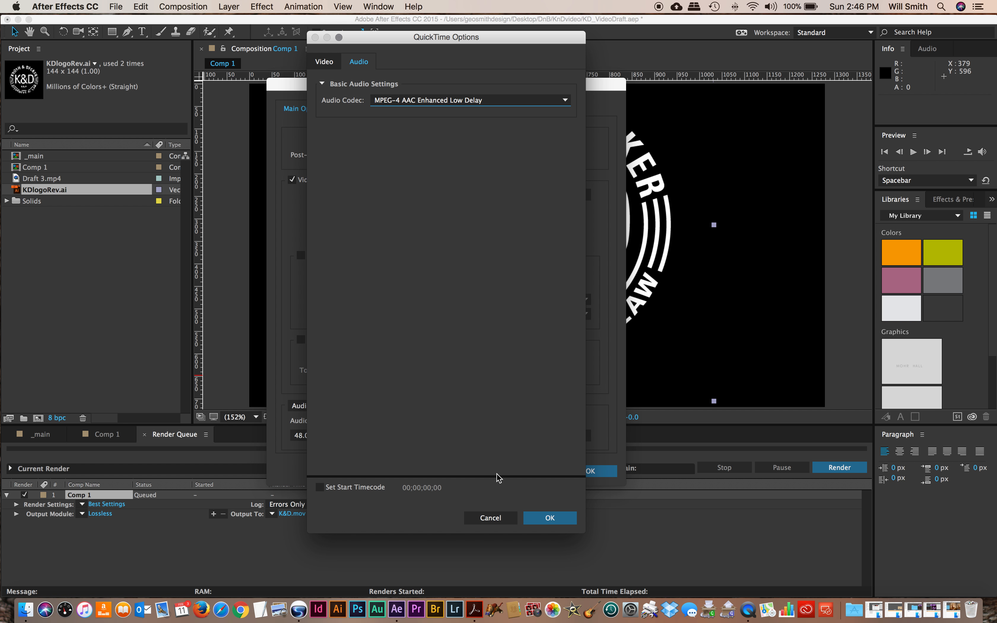
{"action": "left_click", "coordinate": [557, 520]}
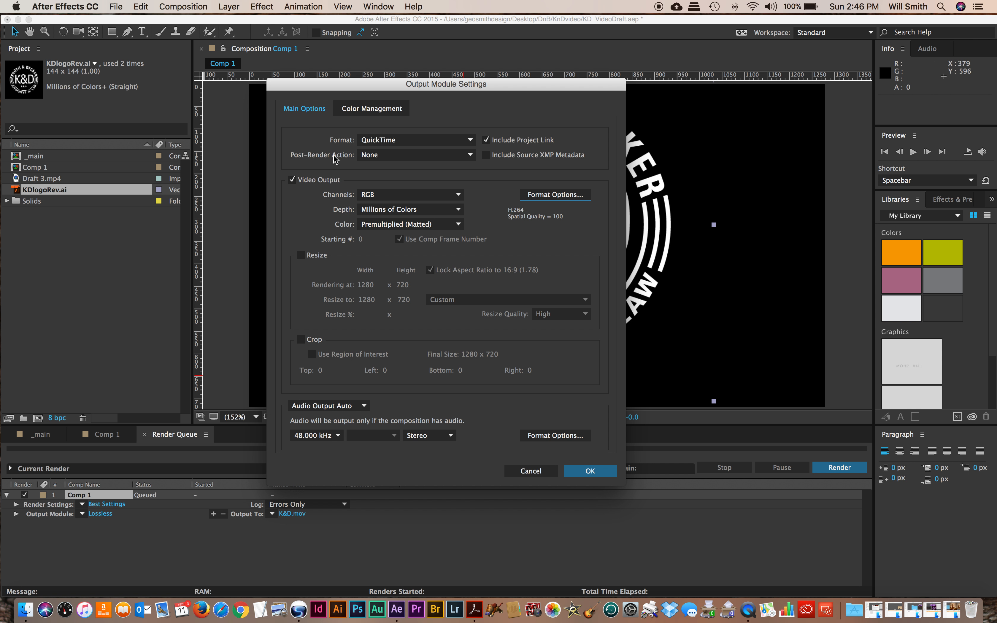
{"action": "left_click", "coordinate": [591, 471]}
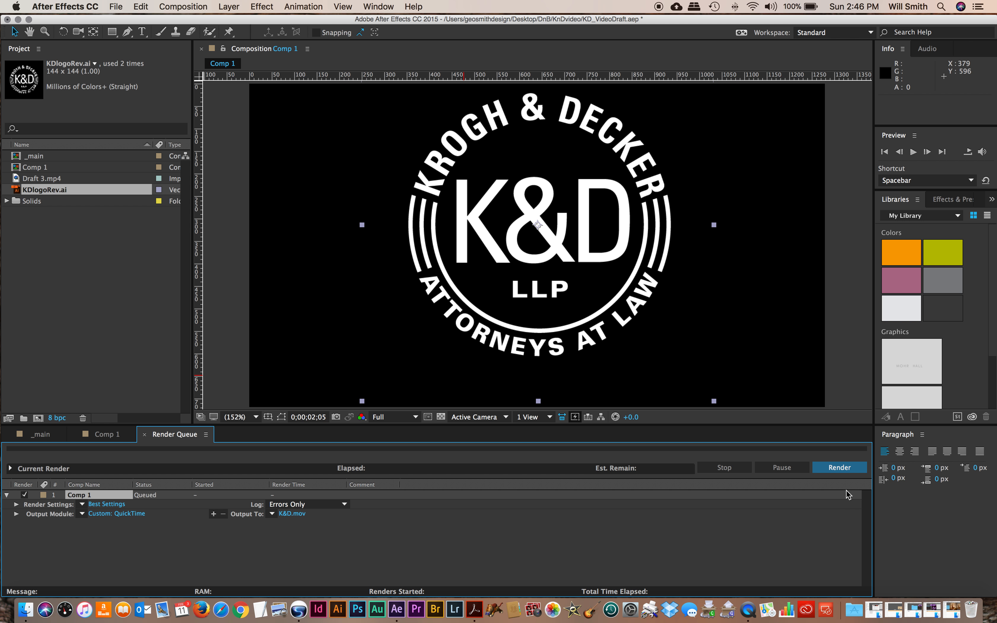
{"action": "left_click", "coordinate": [840, 468]}
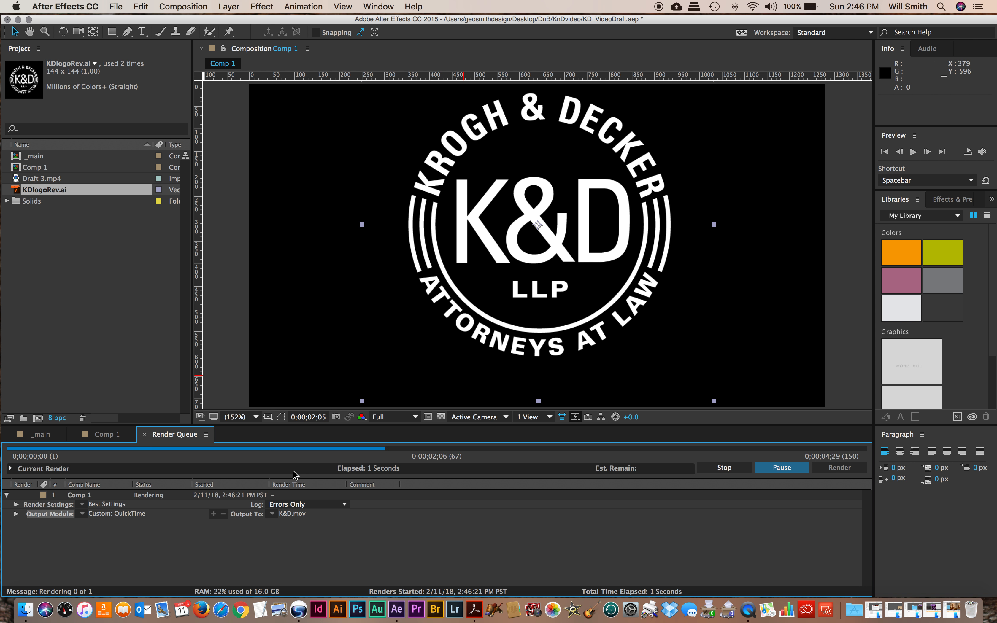